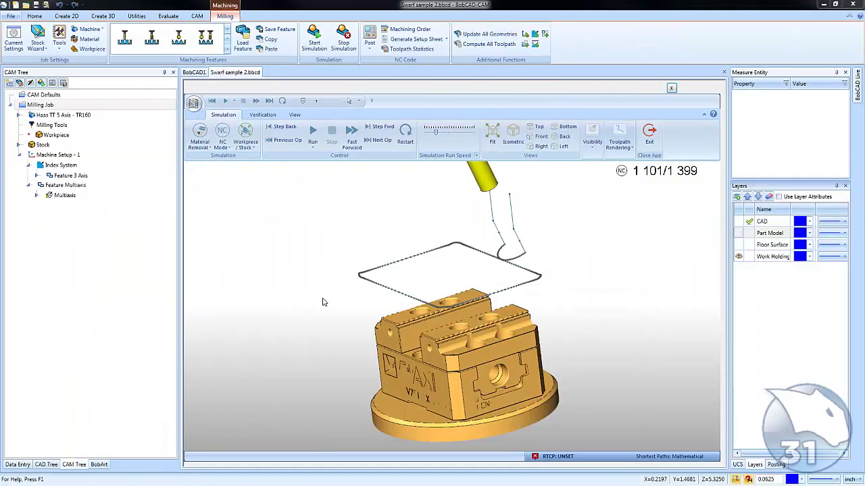
# Step: Rotate the simulation view to look at the swarf toolpath from another angle
pyautogui.moveTo(379, 300); pyautogui.dragTo(397, 301, button='middle')
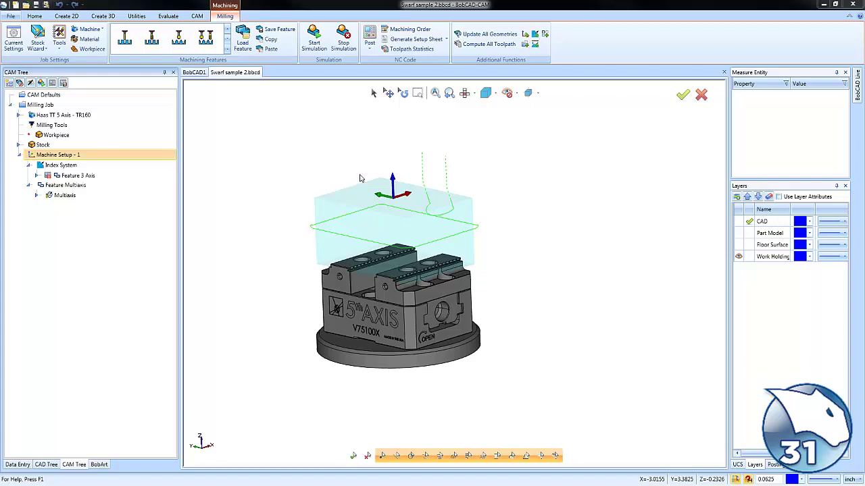
# Step: Start a new swarf toolpath simulation and set Stock to Hide under Visibility
pyautogui.click(313, 40)
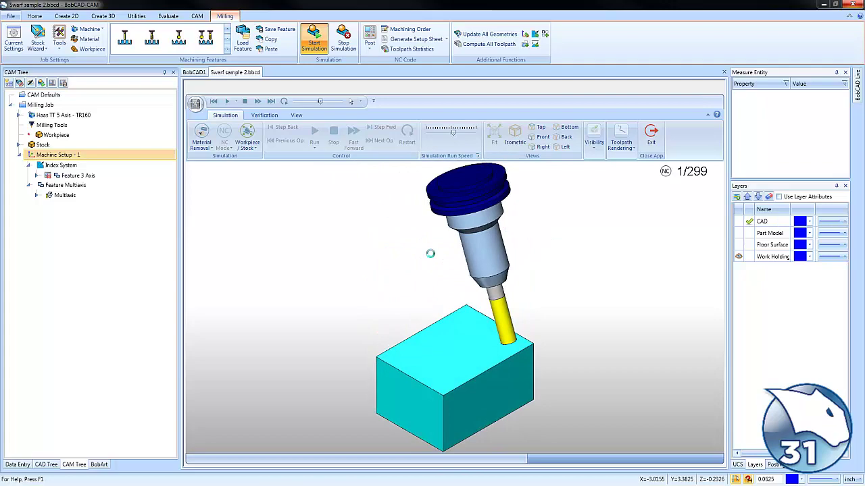
pyautogui.click(594, 140)
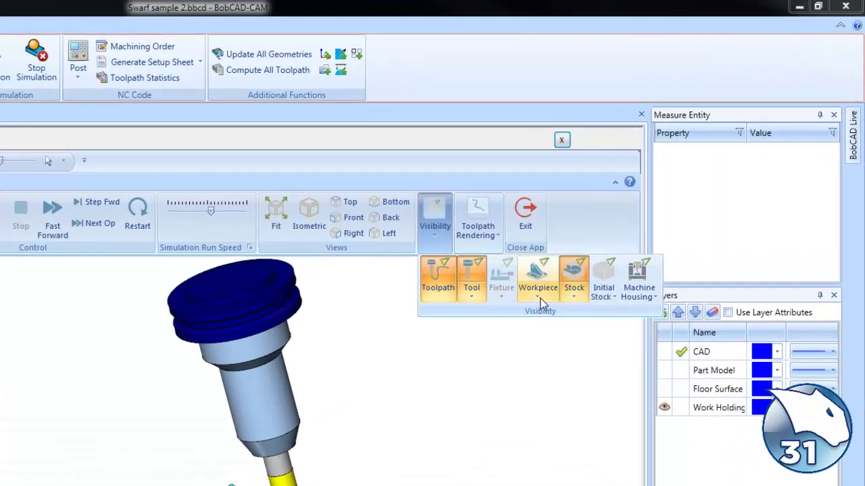
pyautogui.click(556, 279)
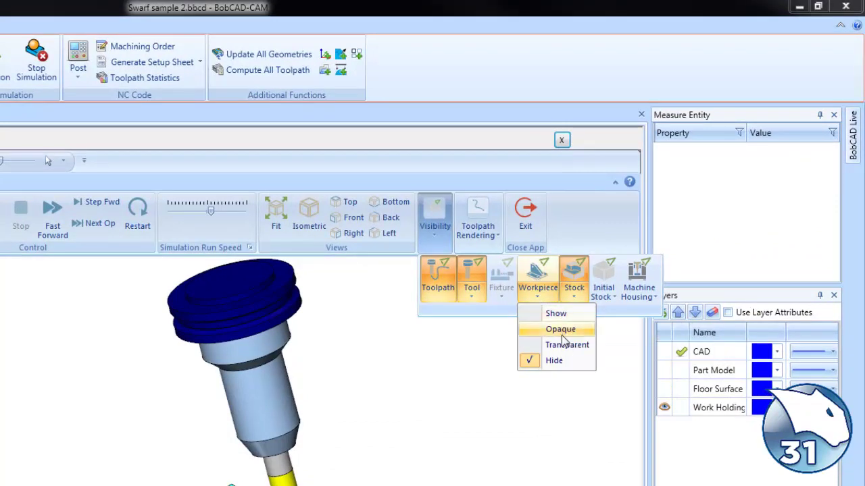
pyautogui.click(573, 291)
pyautogui.click(587, 362)
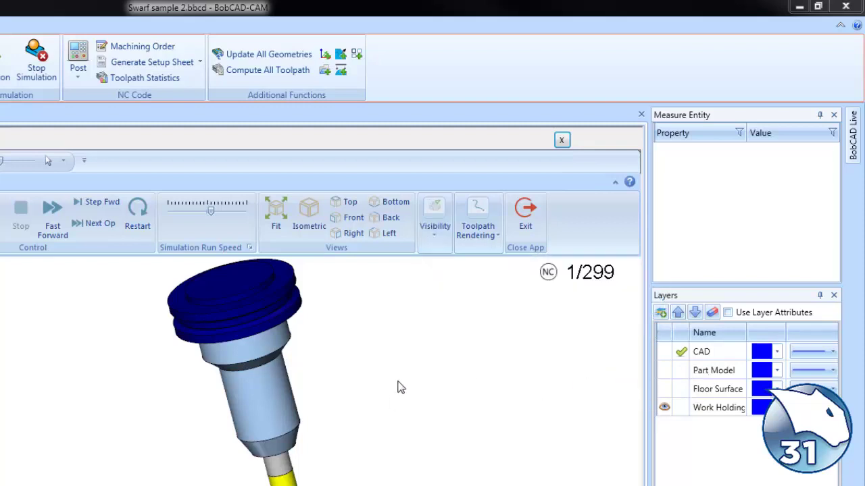
# Step: Zoom in on the tool and enable Toolpath Points under Toolpath Rendering
pyautogui.moveTo(341, 483); pyautogui.dragTo(304, 485, button='middle')
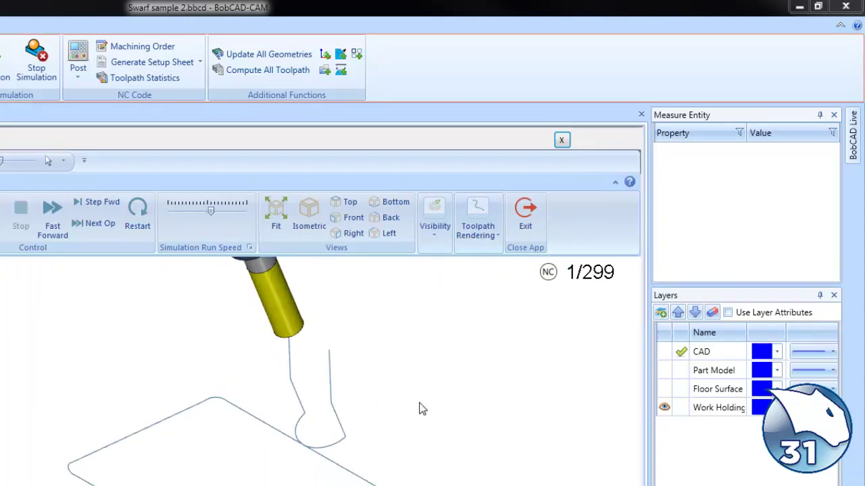
pyautogui.click(475, 247)
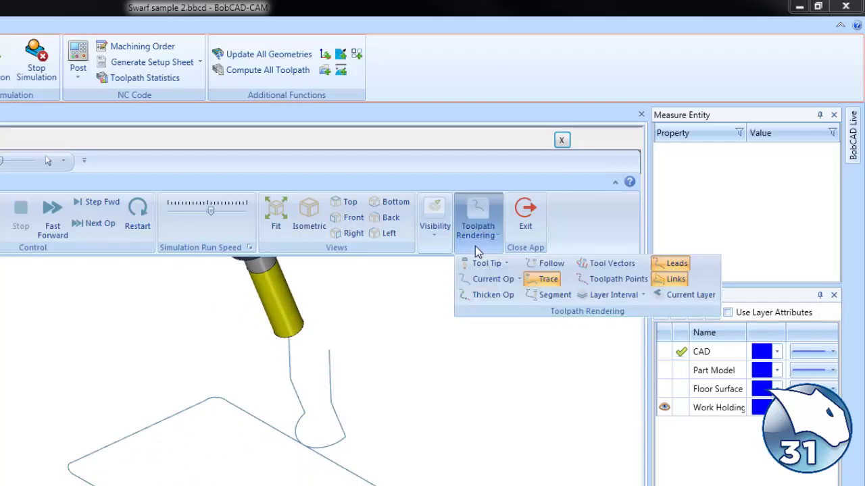
pyautogui.click(615, 284)
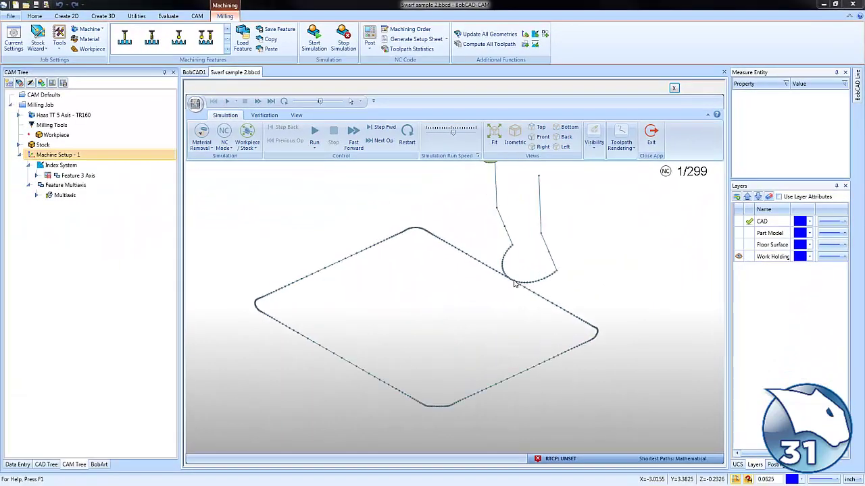
pyautogui.scroll(3, 514, 284)
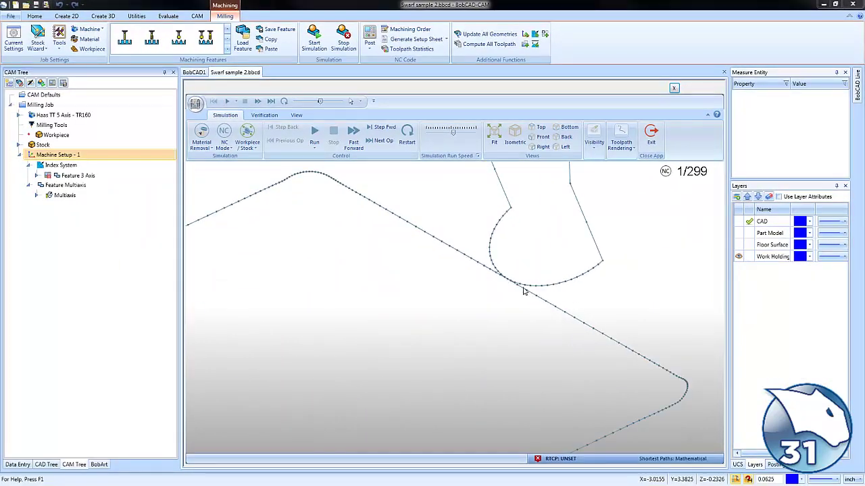
pyautogui.scroll(2, 535, 302)
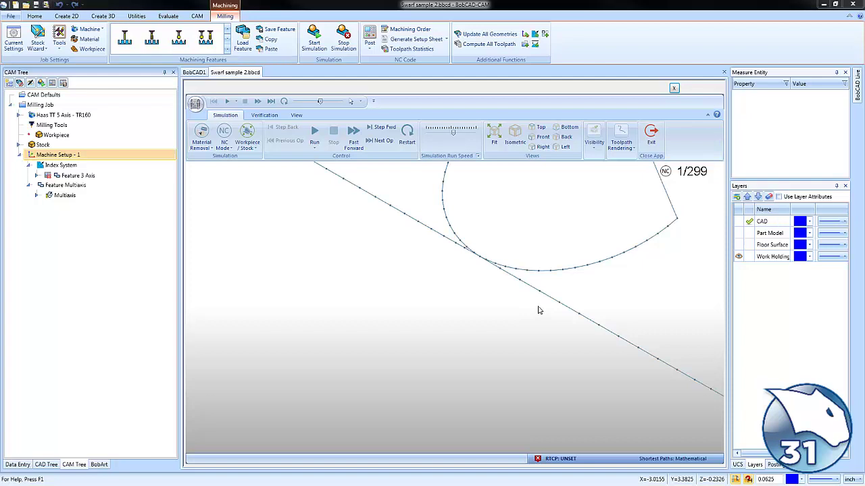
pyautogui.scroll(-3, 538, 310)
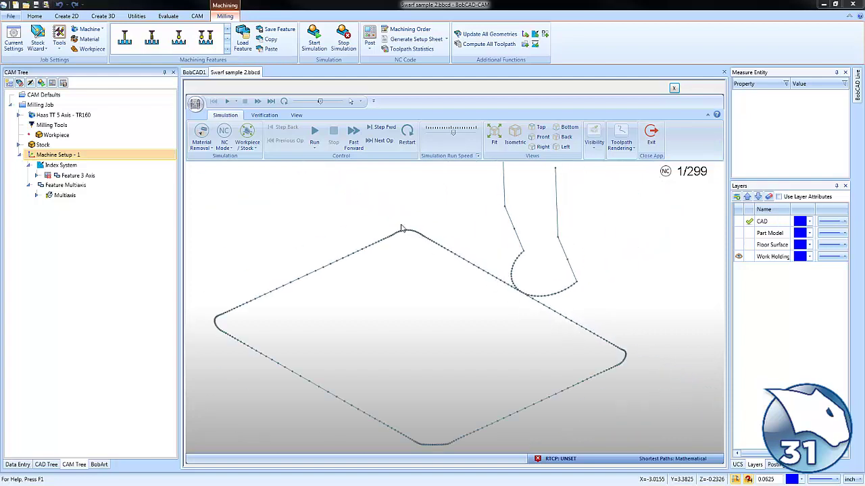
pyautogui.scroll(4, 402, 229)
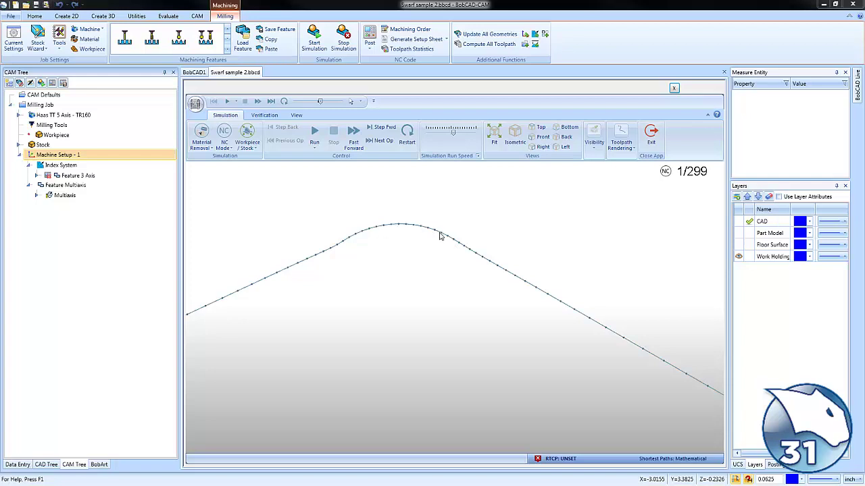
pyautogui.scroll(-3, 439, 236)
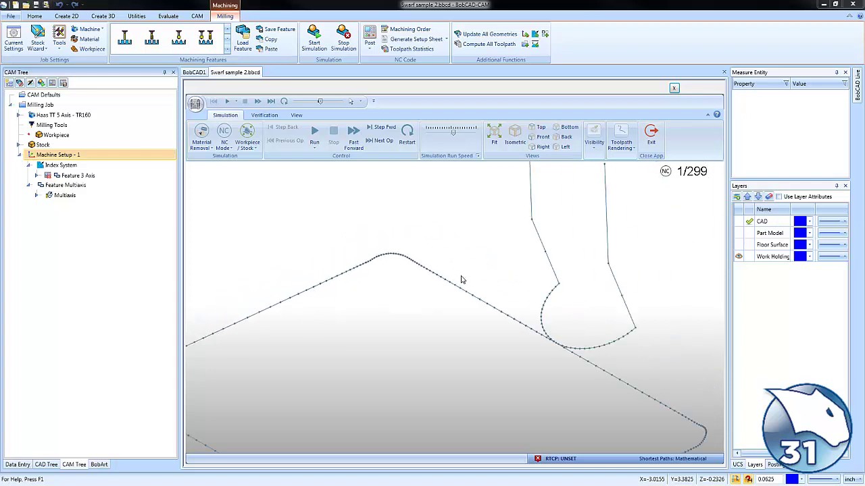
pyautogui.scroll(-3, 433, 297)
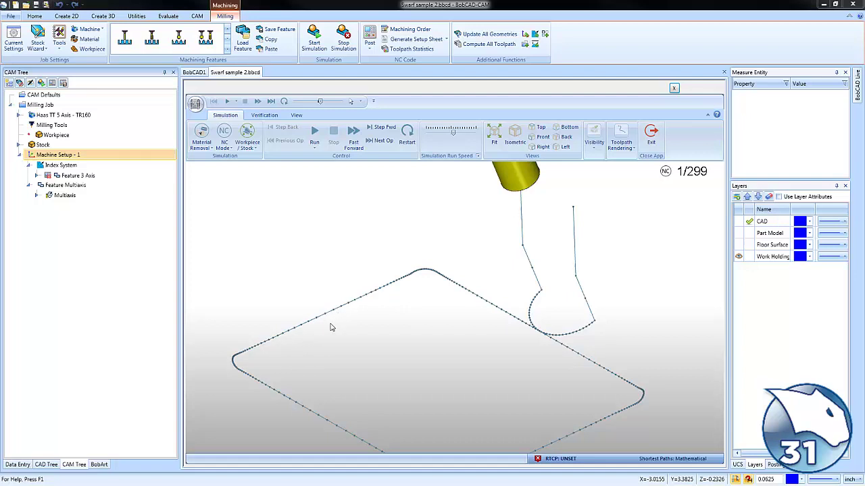
pyautogui.scroll(-2, 410, 273)
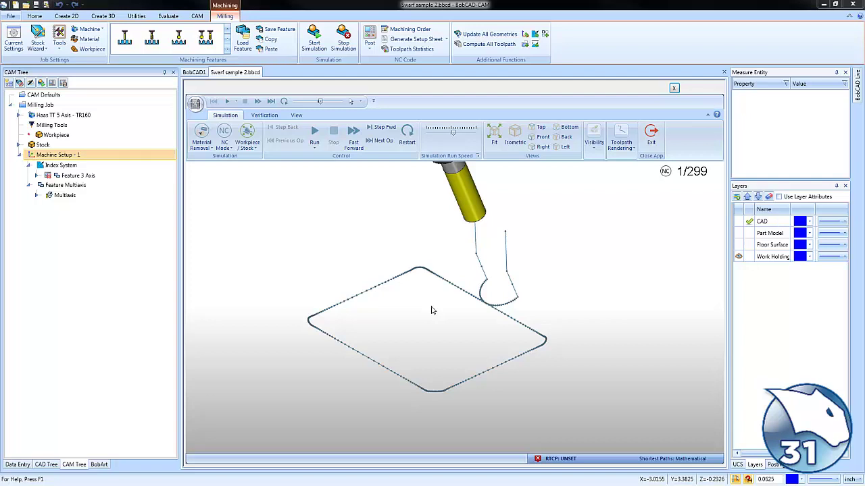
pyautogui.scroll(2, 412, 310)
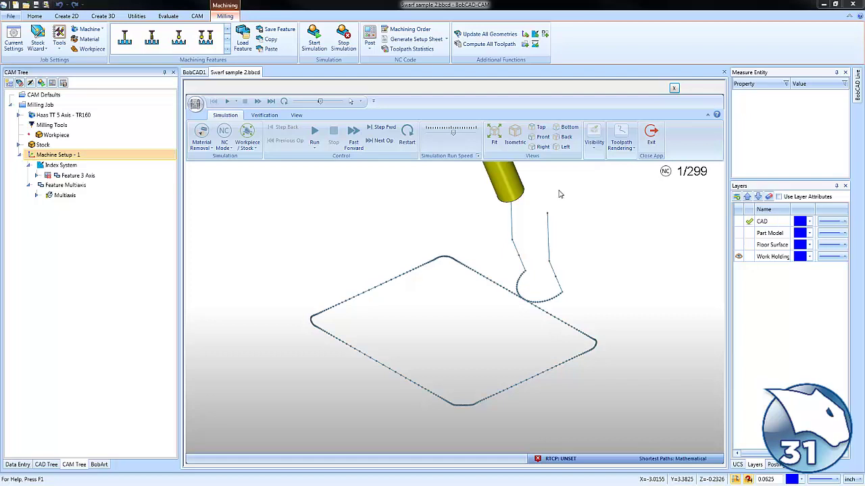
# Step: Exit the simulation, edit Feature Multiaxis, enable Max. distance at .01, and compute
pyautogui.click(674, 90)
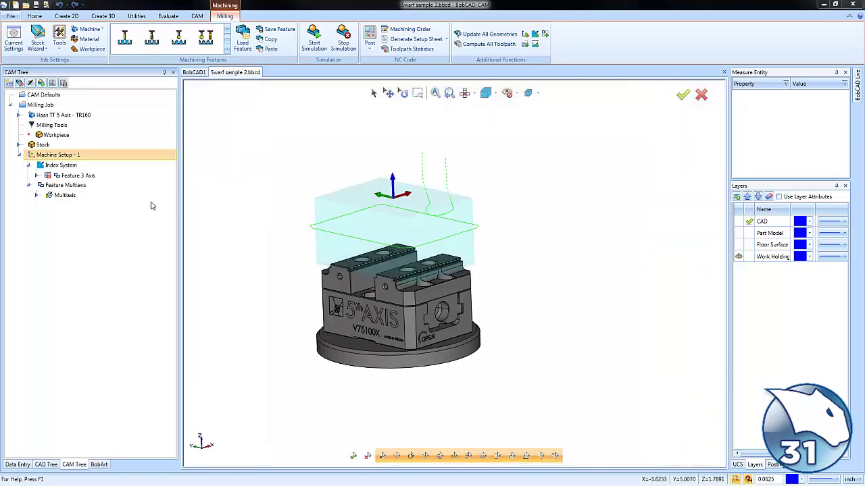
pyautogui.rightClick(72, 189)
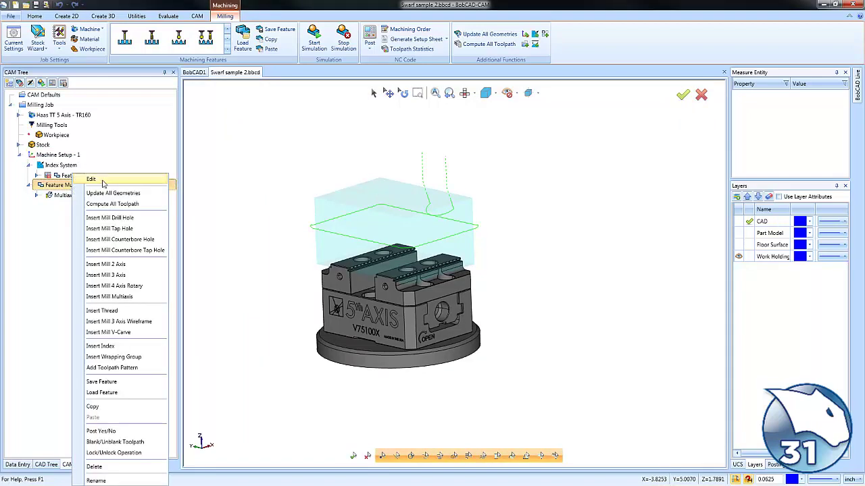
pyautogui.click(93, 179)
pyautogui.click(253, 136)
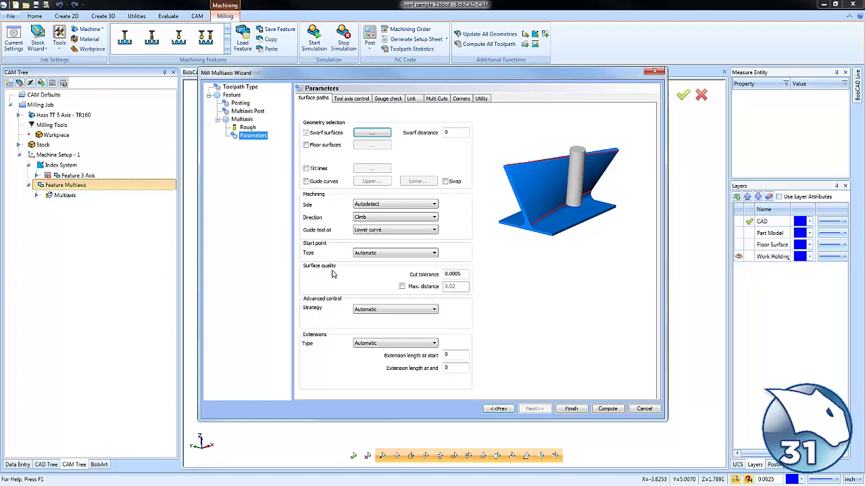
pyautogui.click(402, 287)
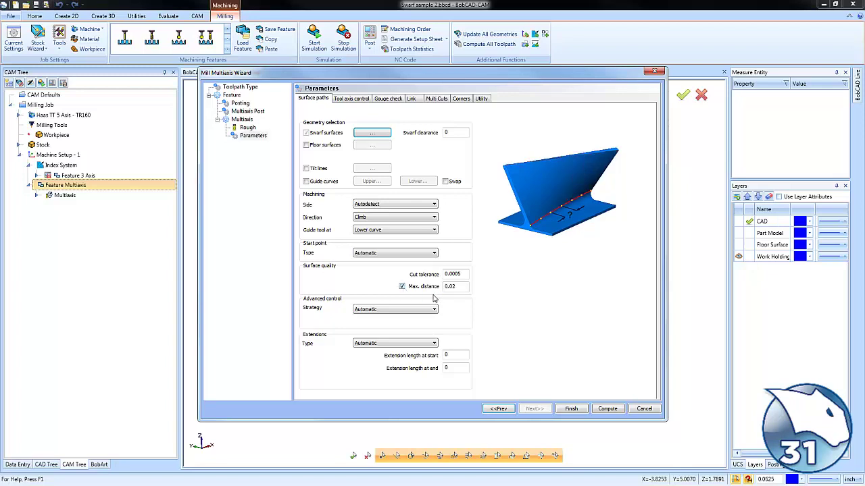
pyautogui.doubleClick(459, 287)
pyautogui.write('.01')
pyautogui.click(606, 410)
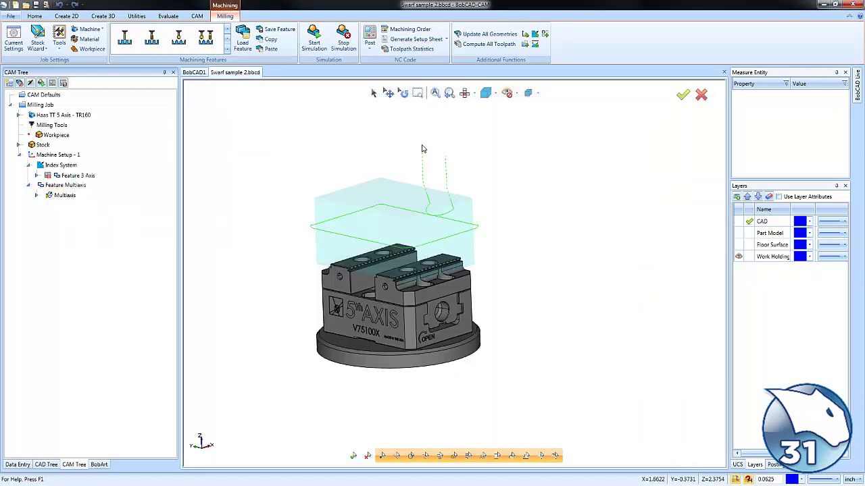
# Step: Simulate the recomputed toolpath (590 steps), zooming and tilting low to view its denser points
pyautogui.click(314, 38)
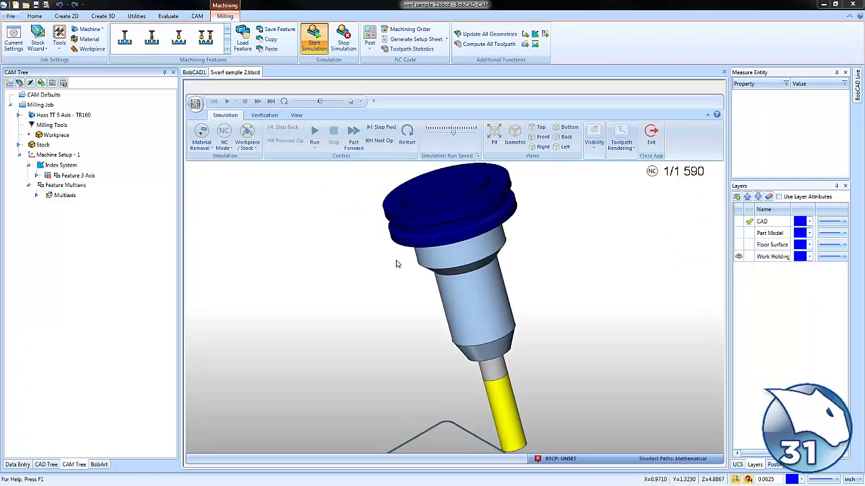
pyautogui.scroll(5, 463, 382)
pyautogui.scroll(5, 456, 365)
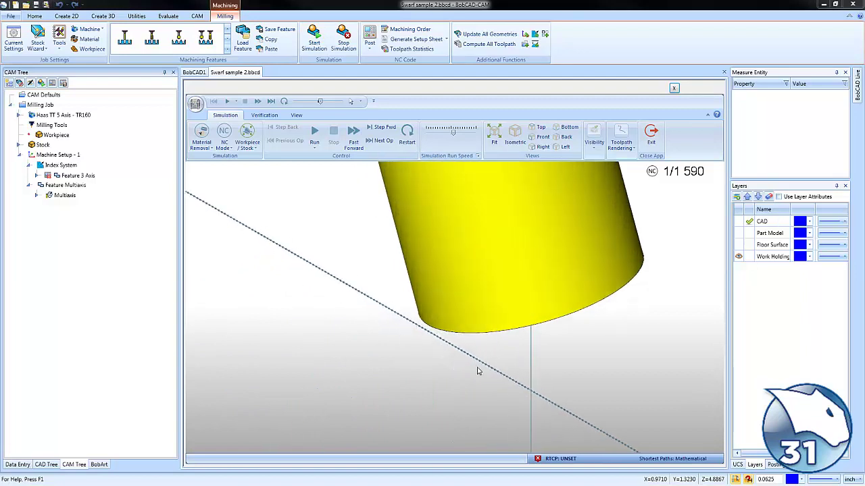
pyautogui.scroll(-5, 478, 358)
pyautogui.scroll(5, 574, 382)
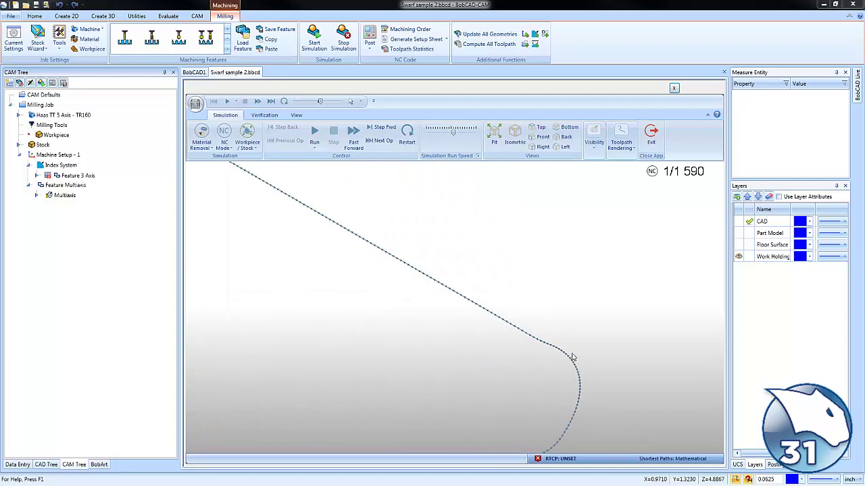
pyautogui.scroll(-2, 587, 312)
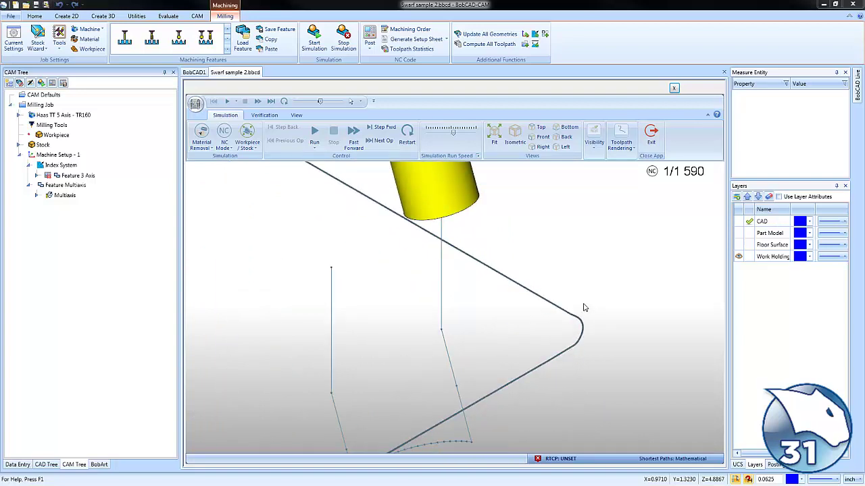
pyautogui.moveTo(585, 308); pyautogui.dragTo(498, 323, button='middle')
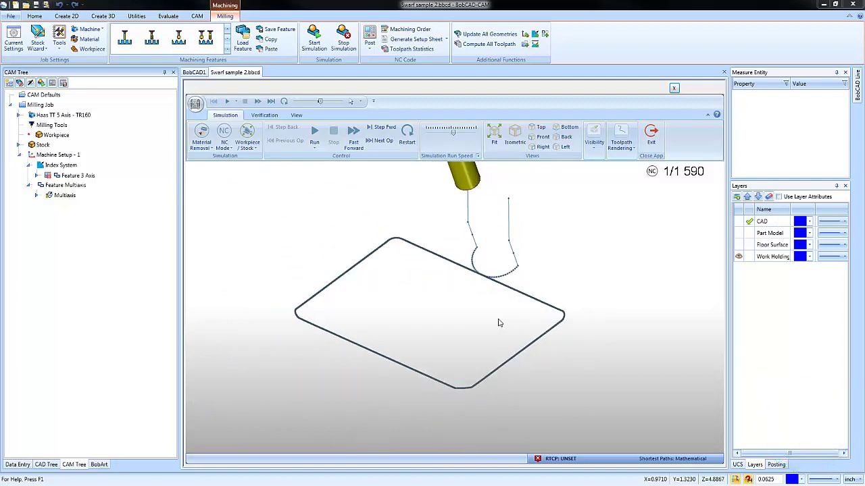